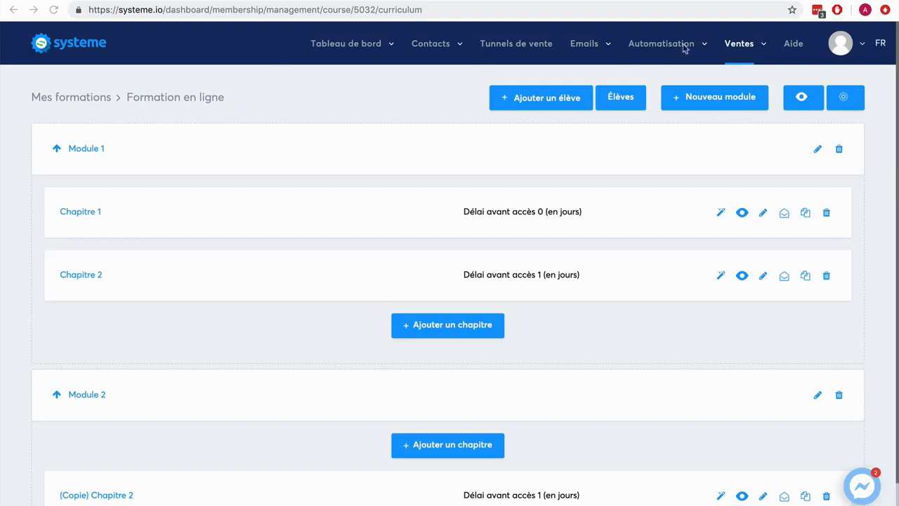
- View the list of online courses under Mes formations
click(749, 50)
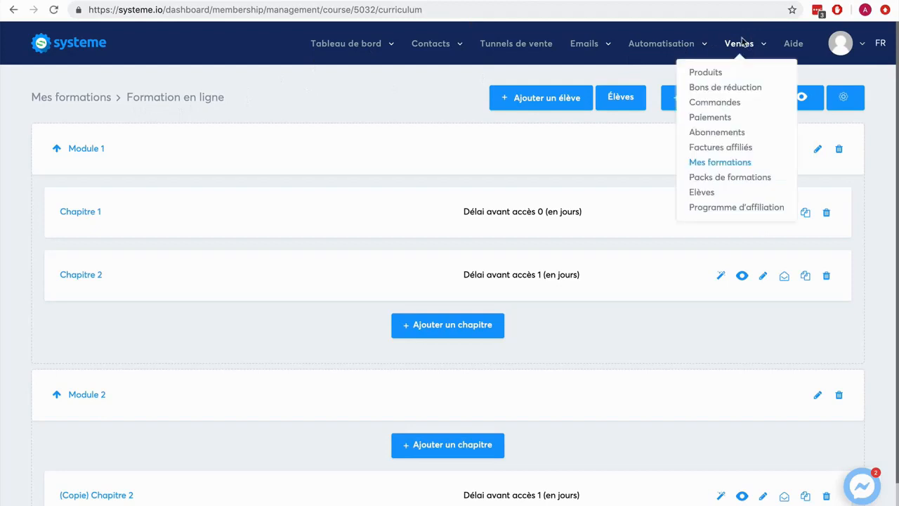
click(720, 163)
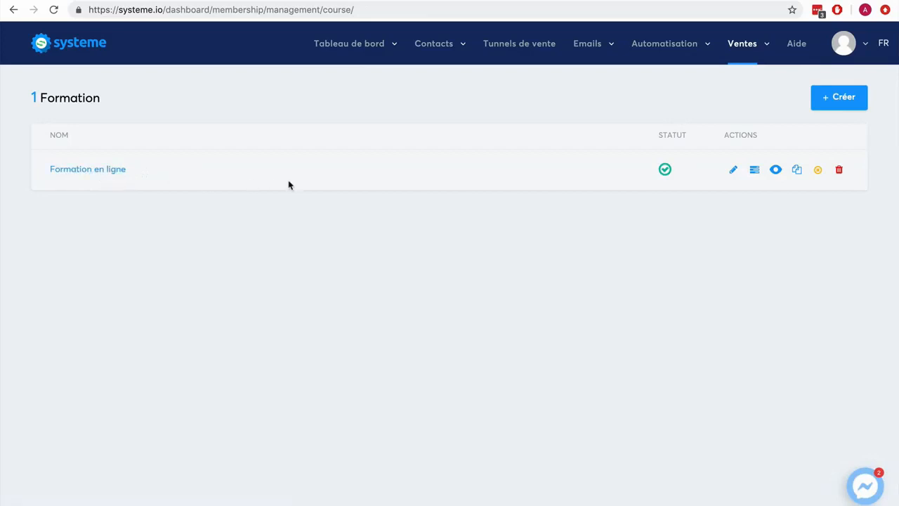
- Create a contact tag named "Prospect"
mouse_move(440, 34)
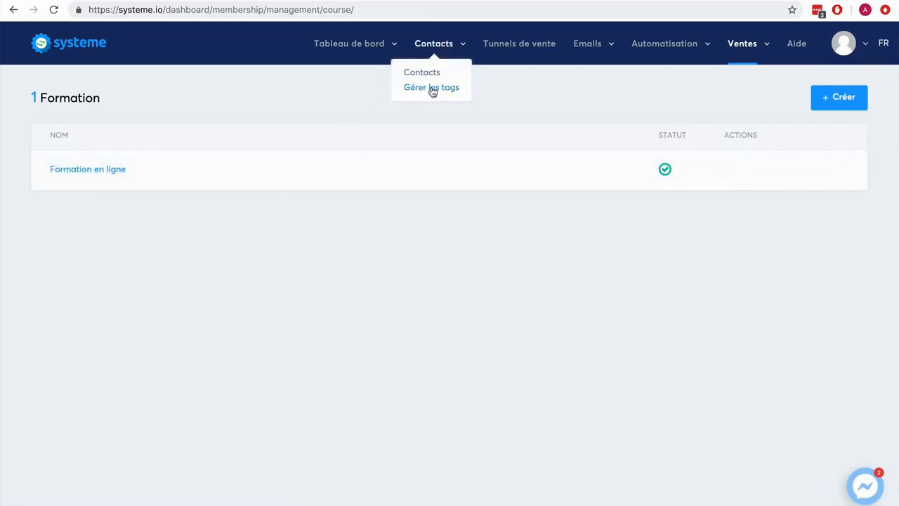
click(431, 88)
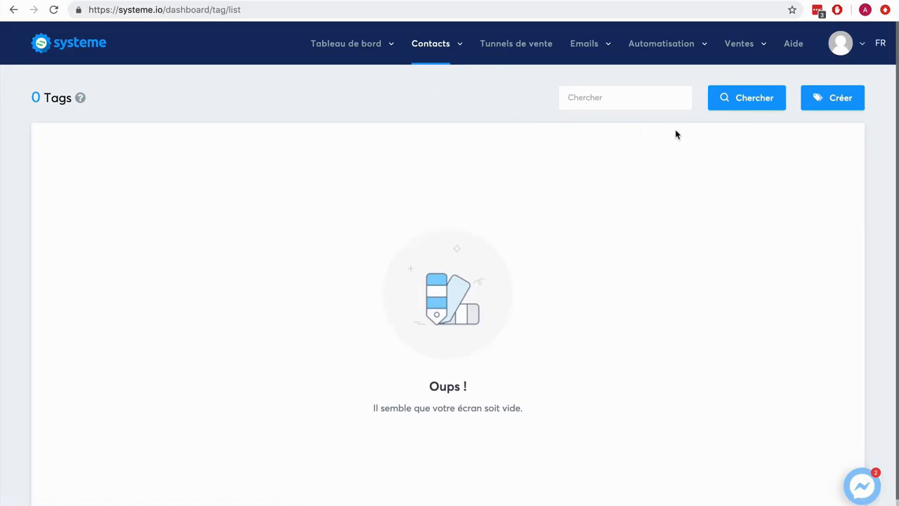
click(821, 100)
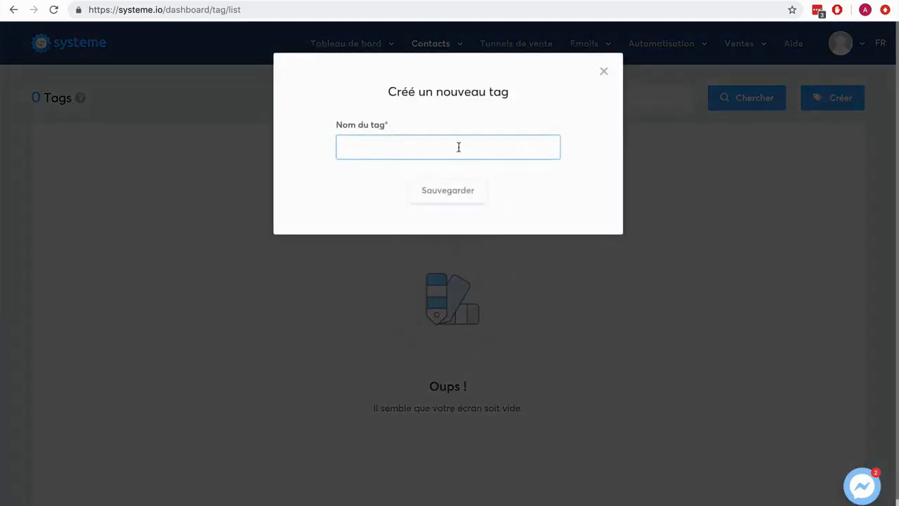
text(Prospect)
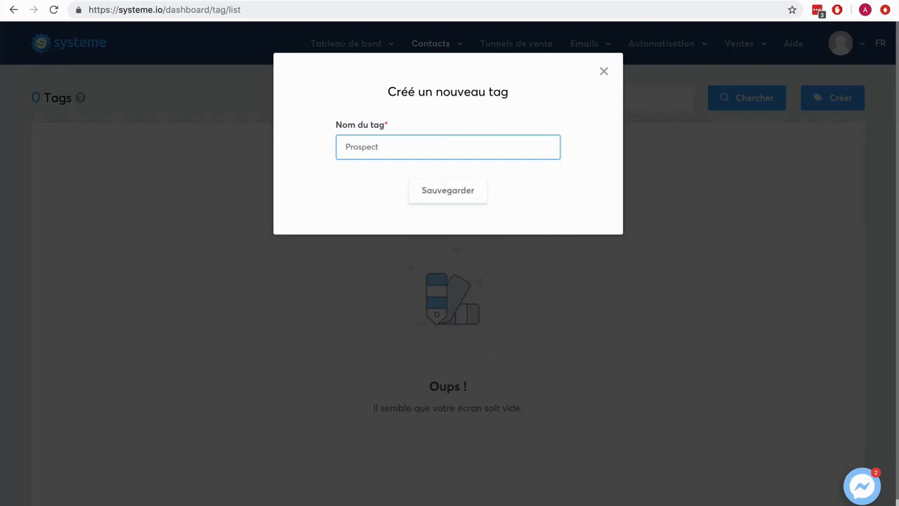
click(465, 191)
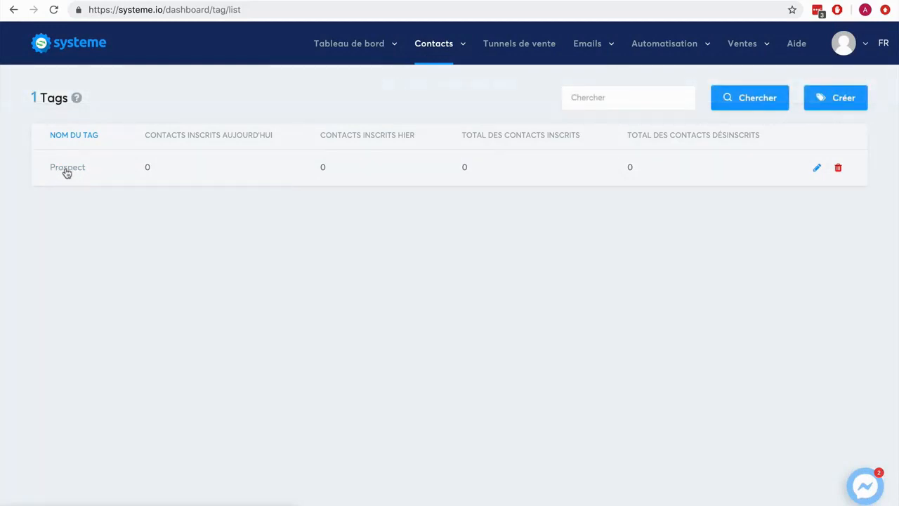
- Create a second contact tag named "Client-formation"
click(814, 107)
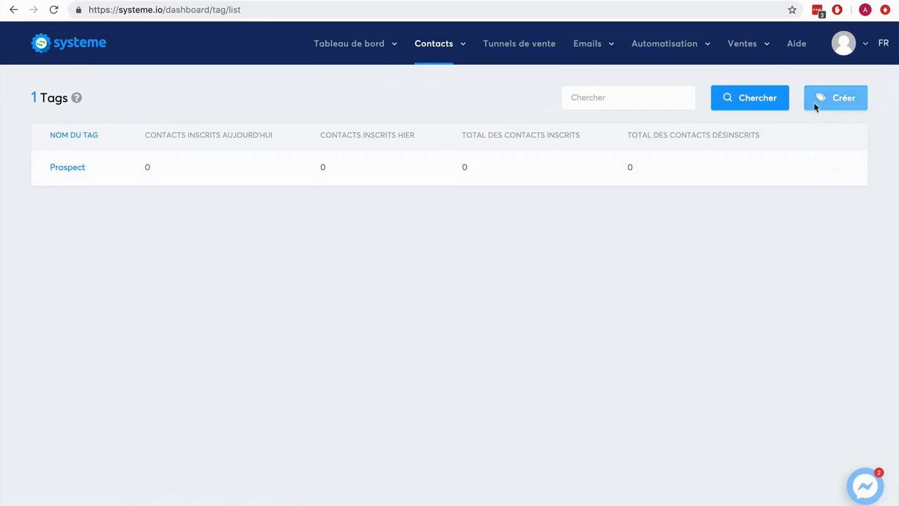
text(Client)
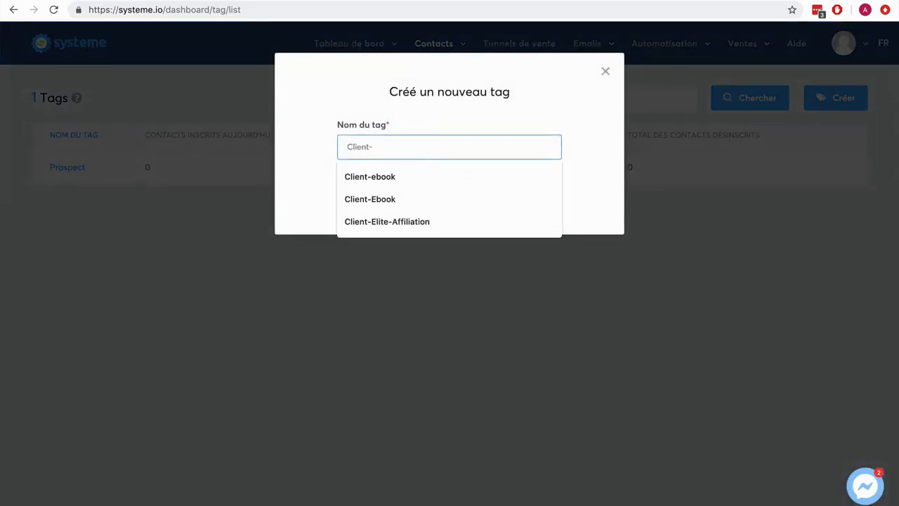
text(-formation)
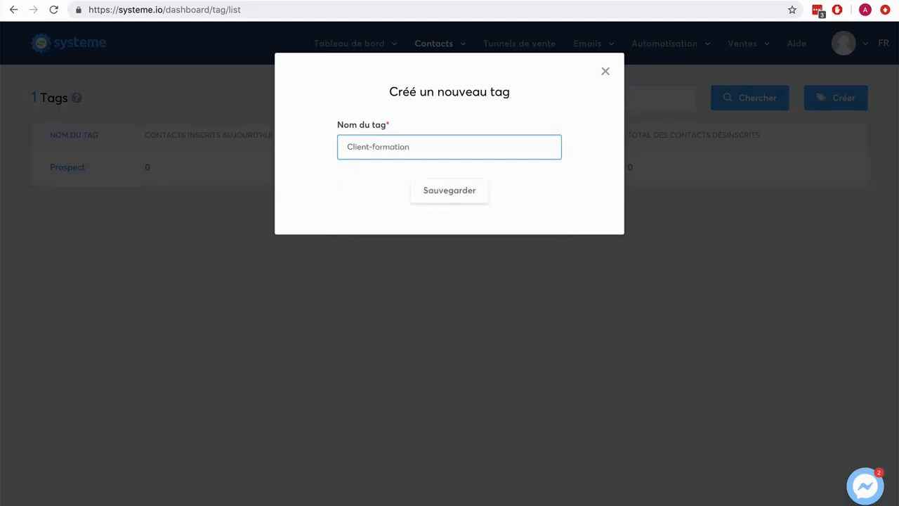
click(463, 199)
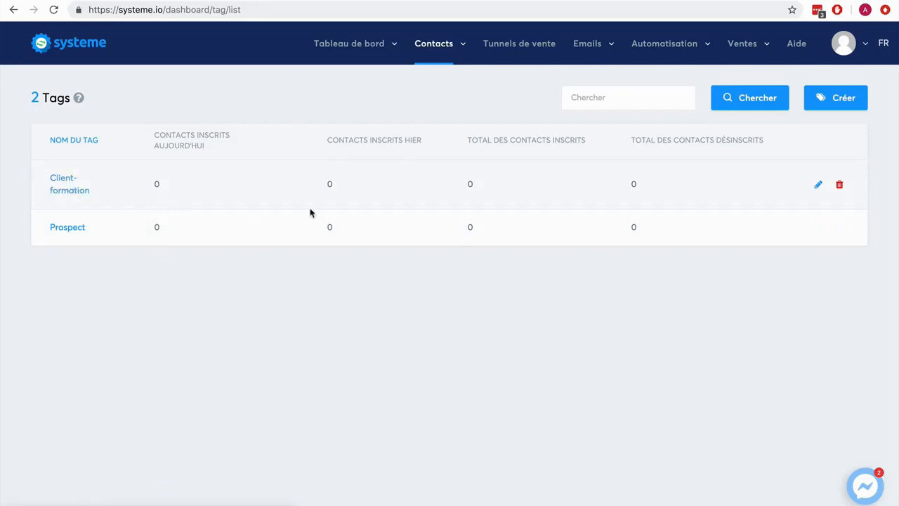
- Create a sales funnel named "Vente formation" of the type Vendez vos produits, keeping Euro as its currency
click(502, 54)
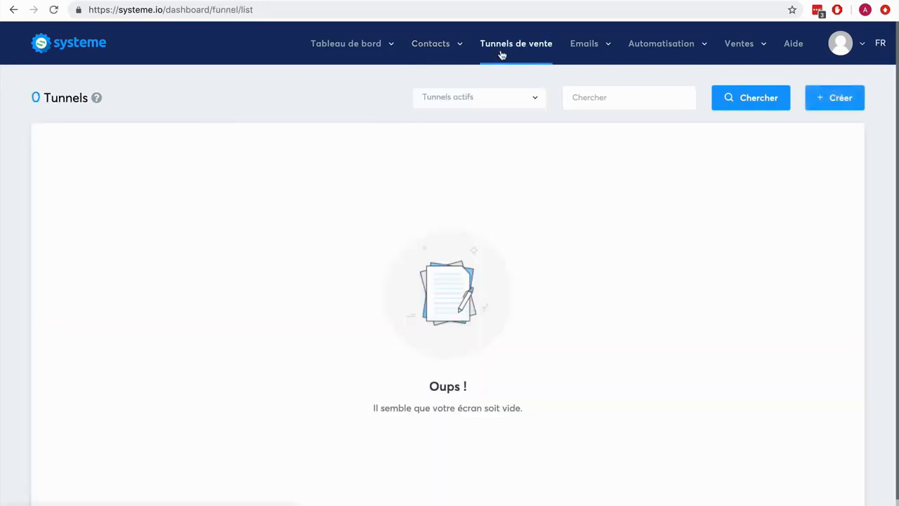
click(834, 99)
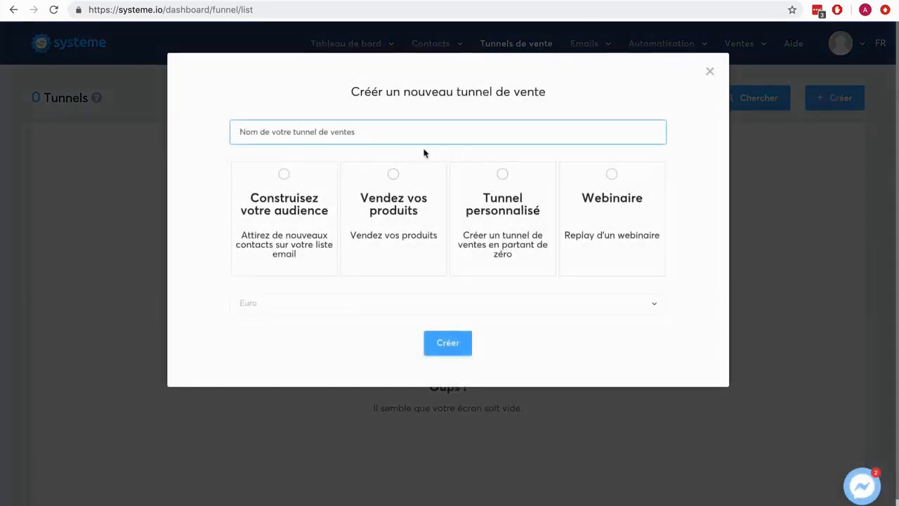
text(Vente formation)
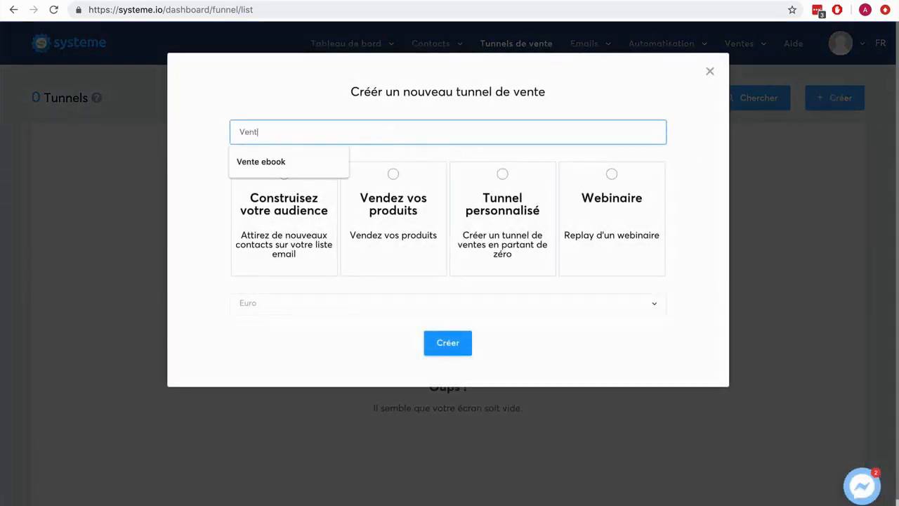
click(391, 176)
click(447, 307)
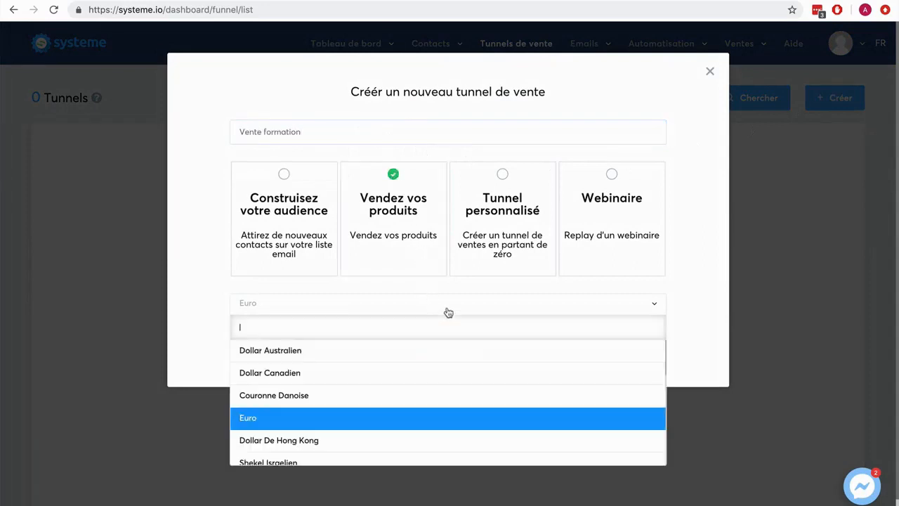
click(202, 313)
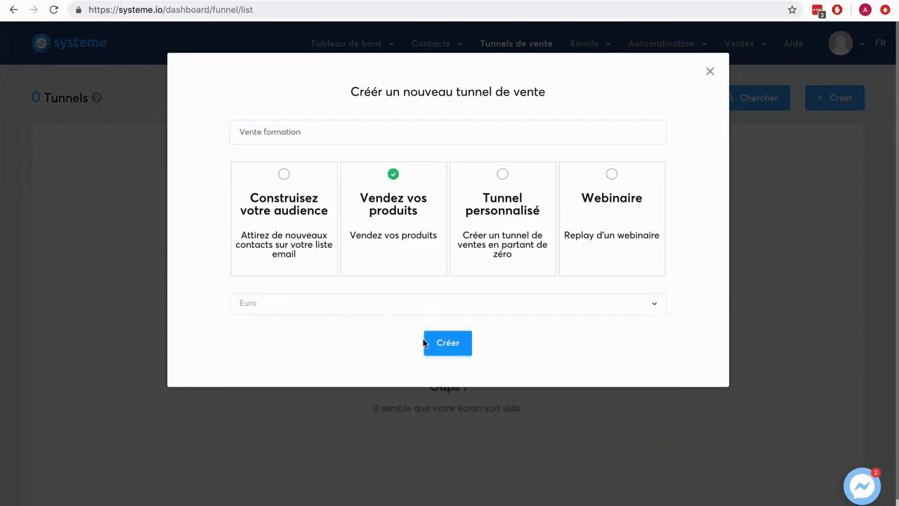
click(449, 344)
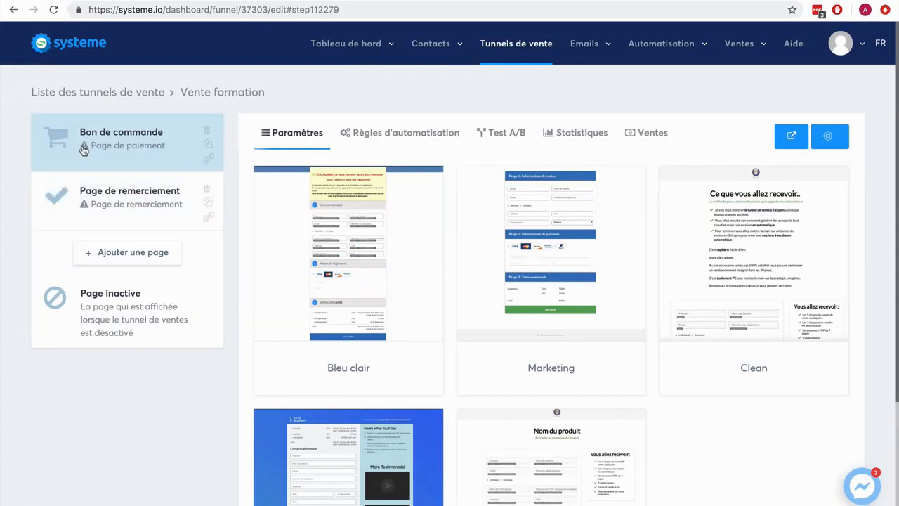
- Apply the Clean template headed "Nom du produit" to the Bon de commande page and save the funnel step
mouse_move(752, 219)
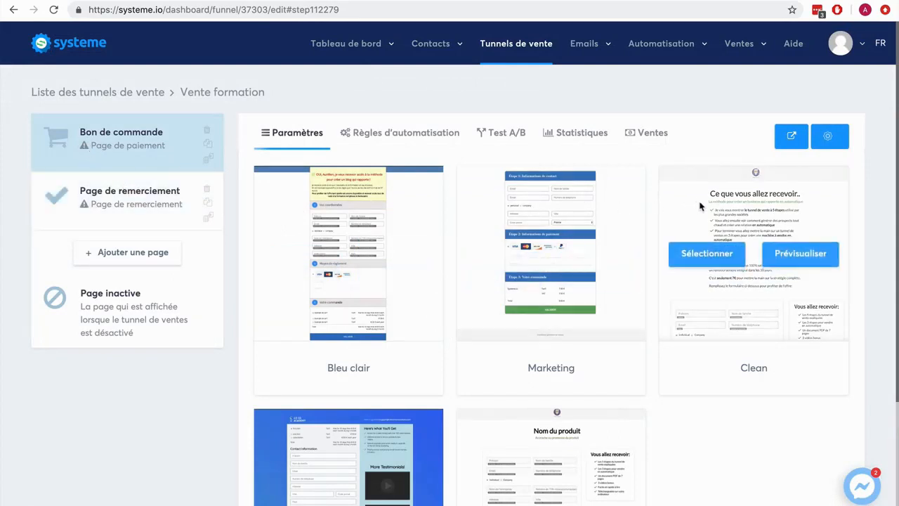
scroll(790, 217, down, 2)
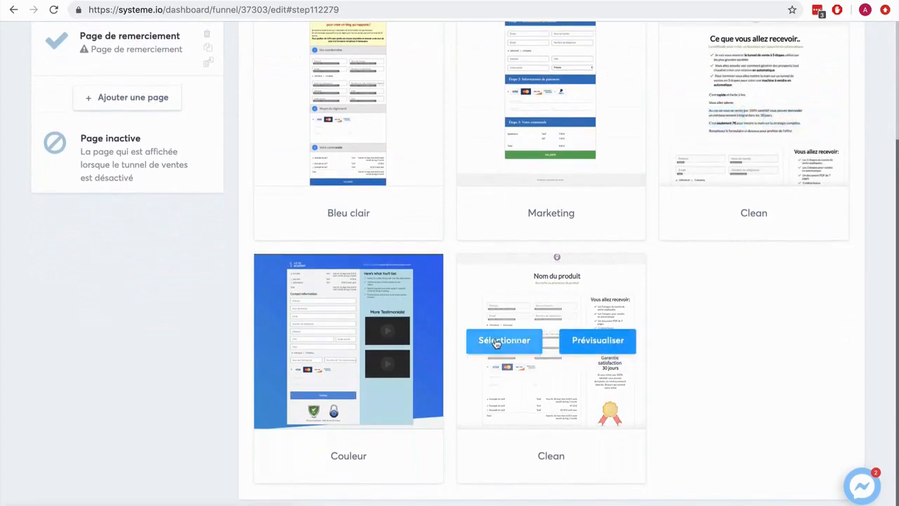
click(495, 342)
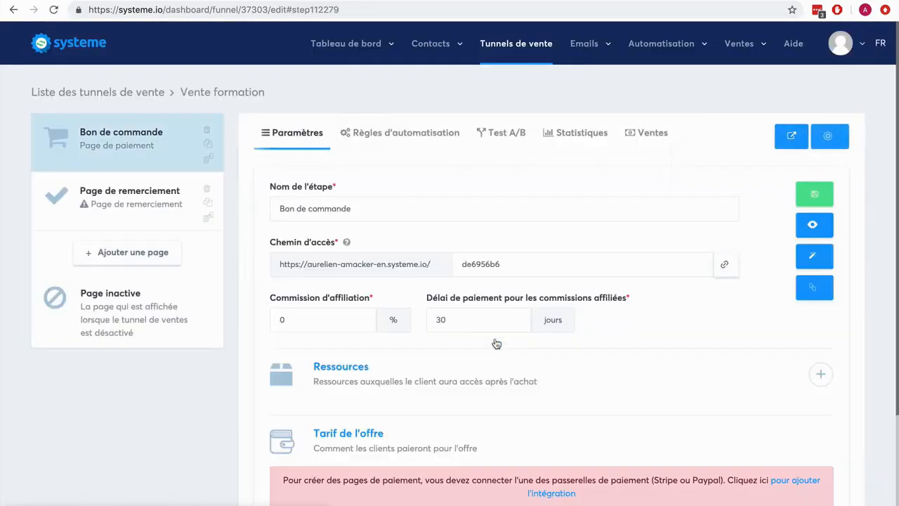
scroll(815, 313, down, 2)
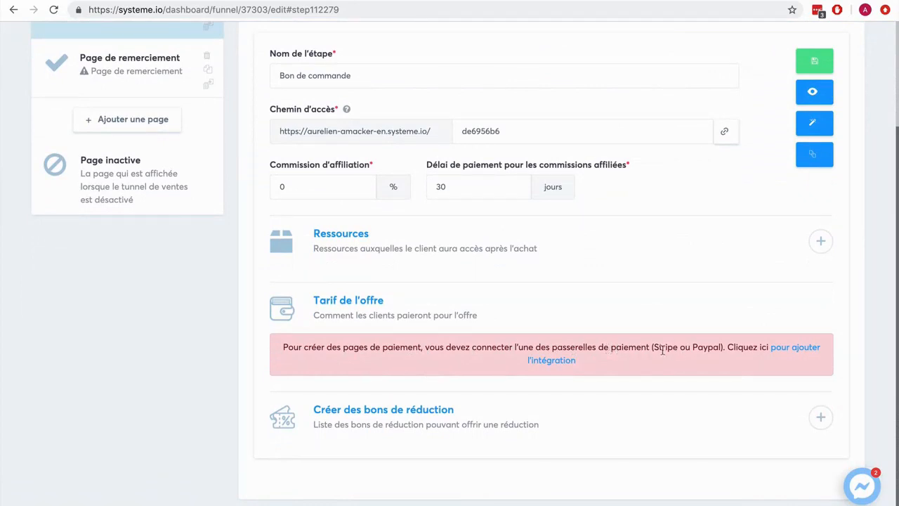
scroll(843, 292, up, 1)
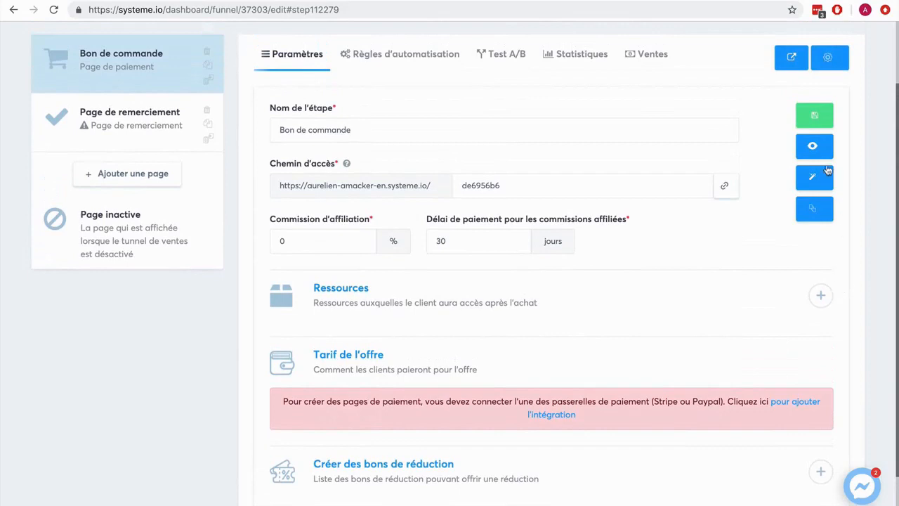
click(813, 116)
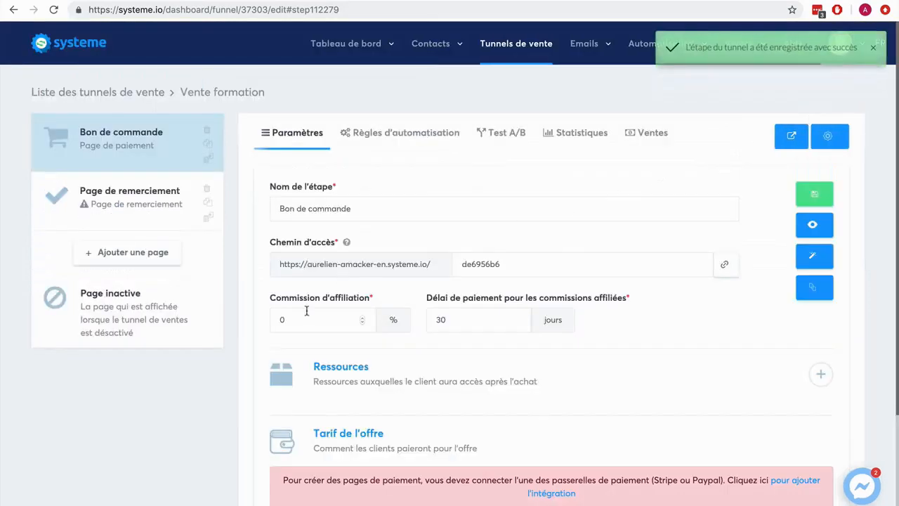
- Set the affiliate commission of the Bon de commande step to 40% and save it
double_click(300, 315)
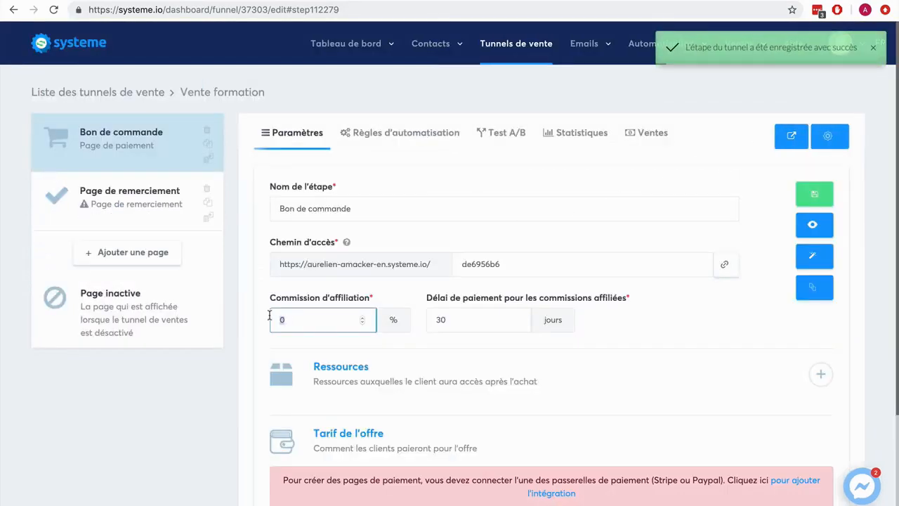
text(40)
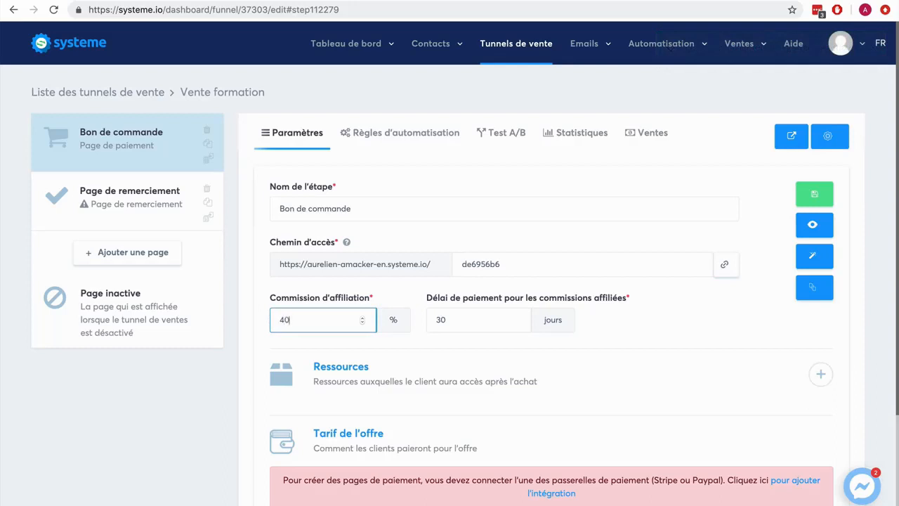
click(692, 332)
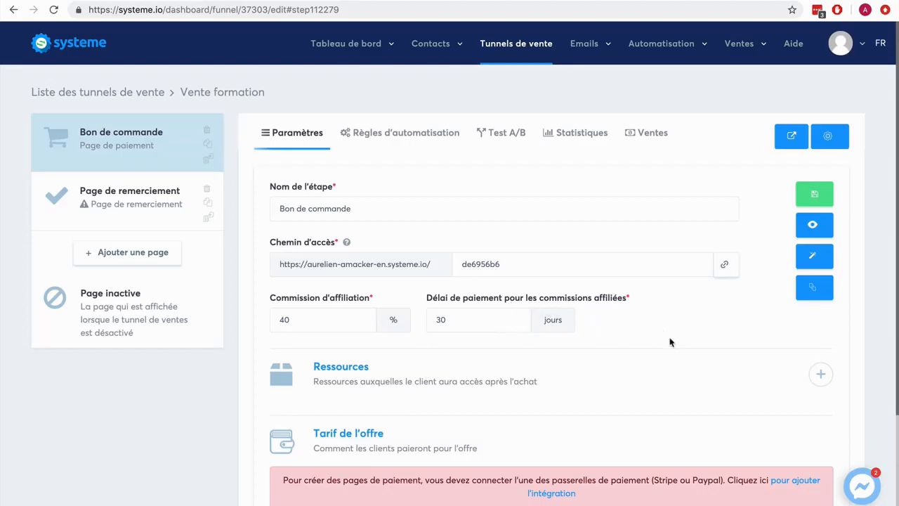
click(811, 194)
- Apply the plain "Page de remerciement" template, without order summary, to the thank-you page and save the funnel step
click(98, 198)
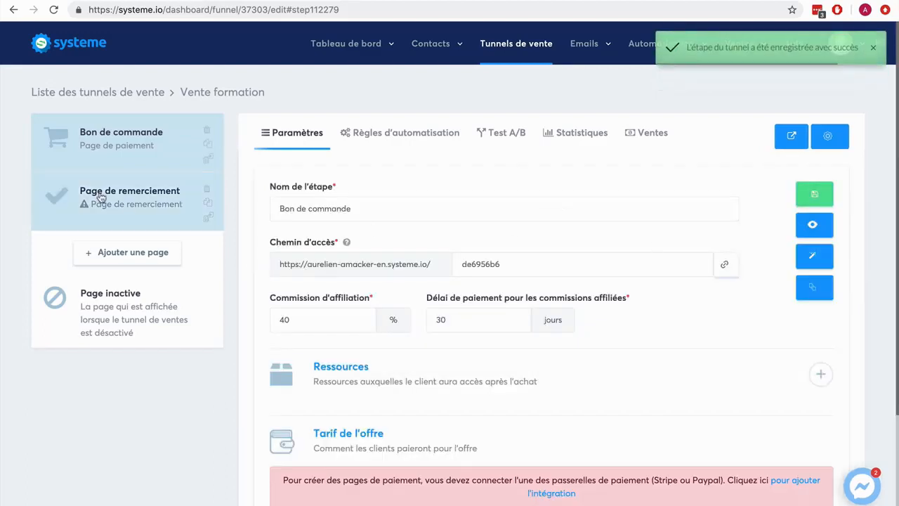
mouse_move(520, 254)
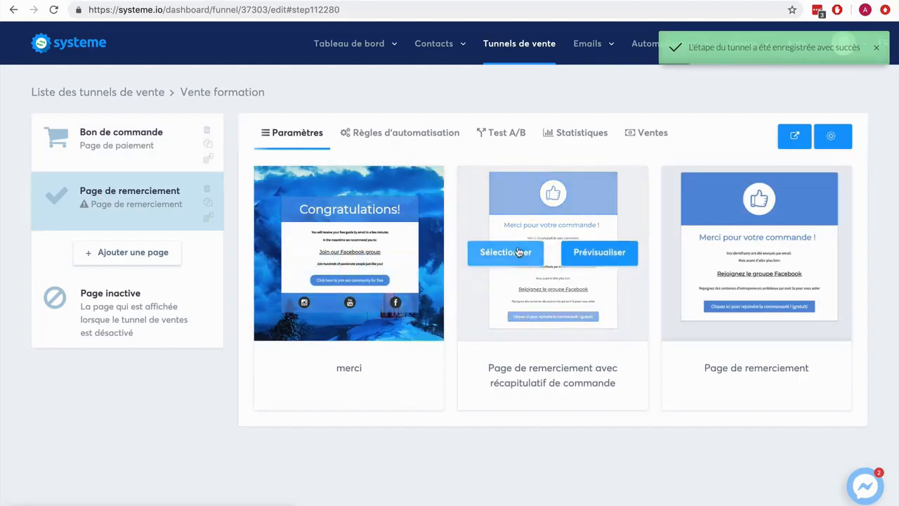
mouse_move(717, 246)
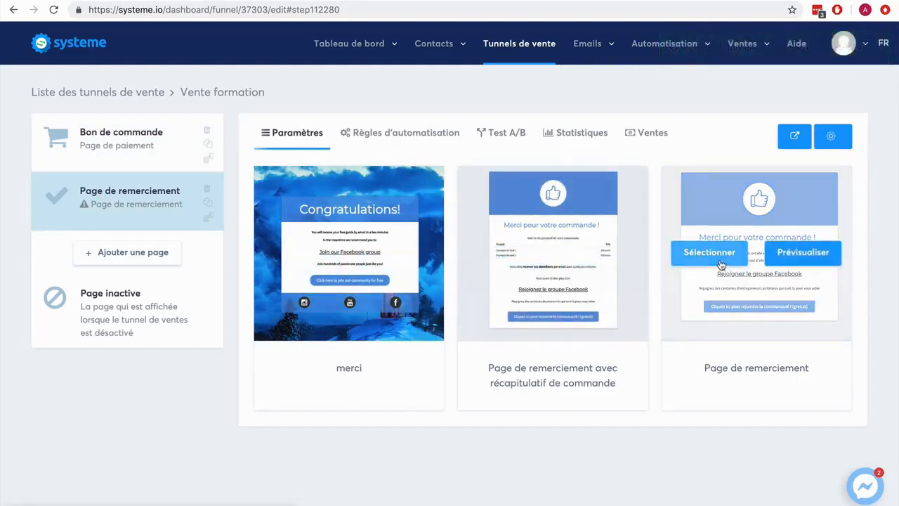
click(722, 265)
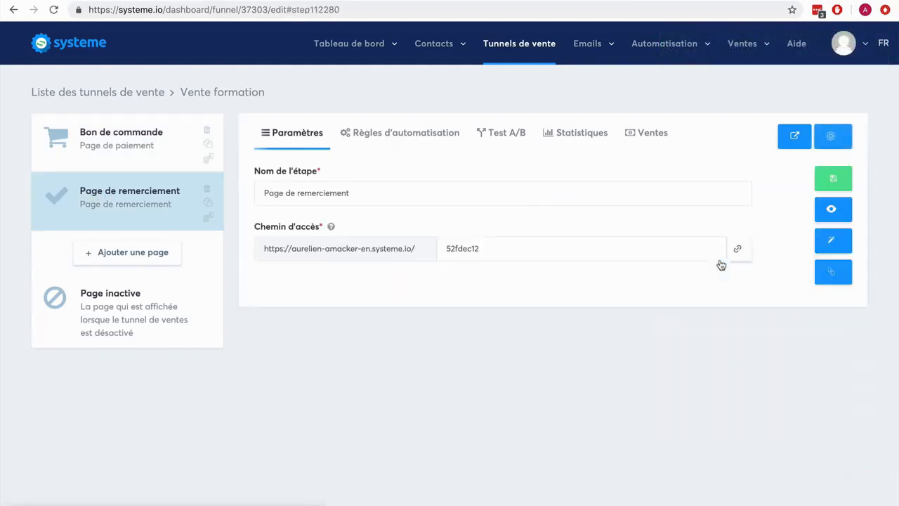
click(833, 181)
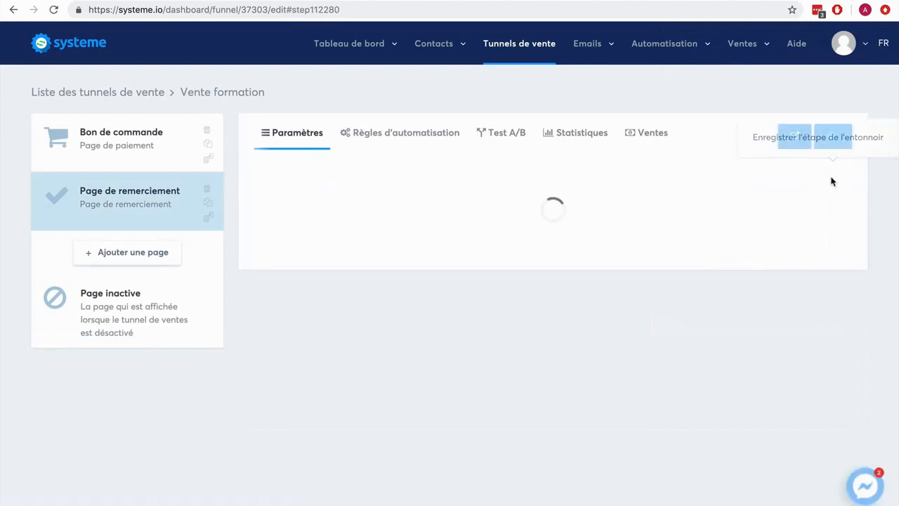
- Preview the published Bon de commande page from the funnel, look through its layout and return to the step's settings
click(142, 148)
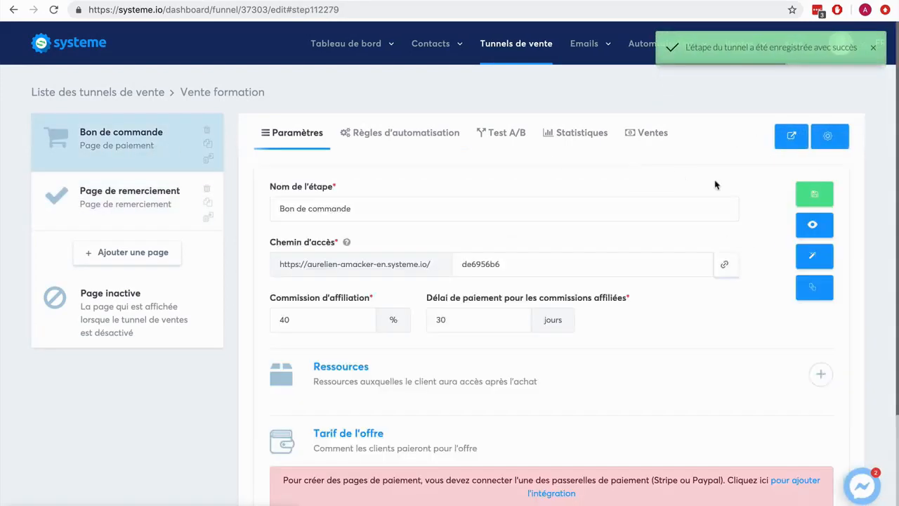
click(810, 225)
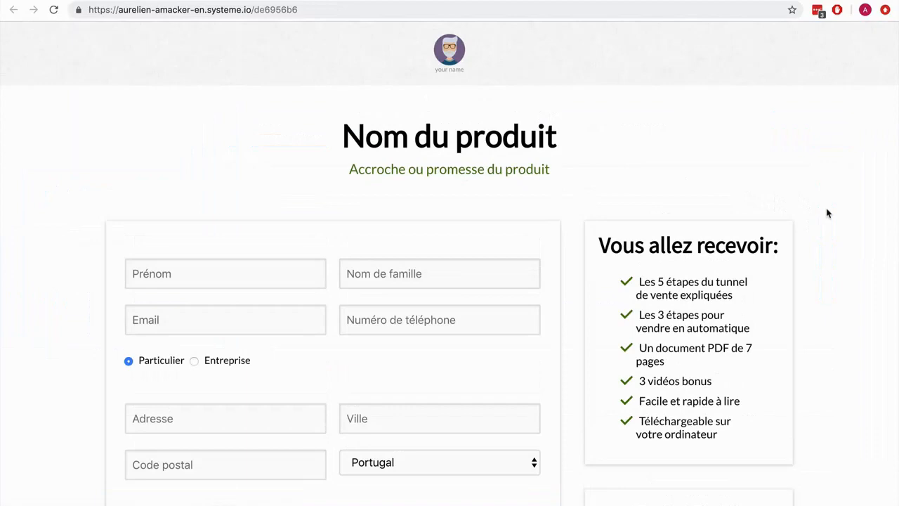
scroll(826, 213, down, 5)
scroll(827, 212, up, 5)
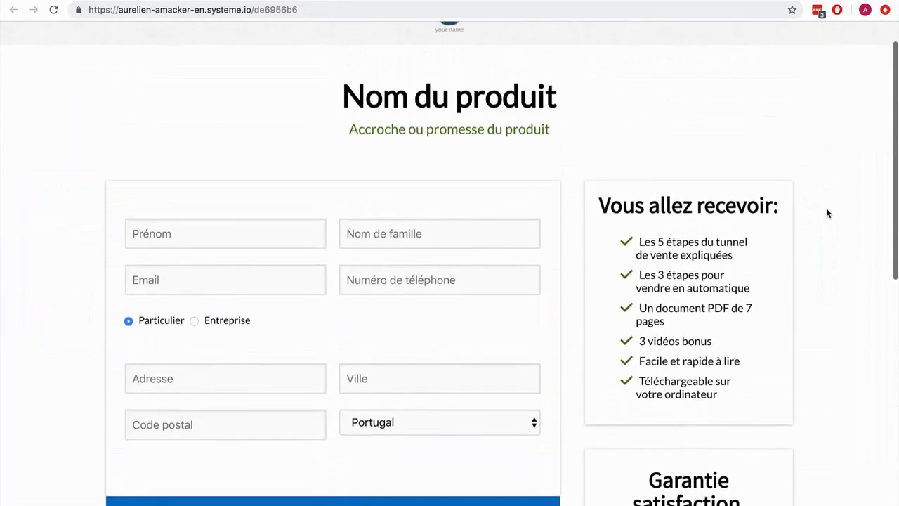
click(755, 0)
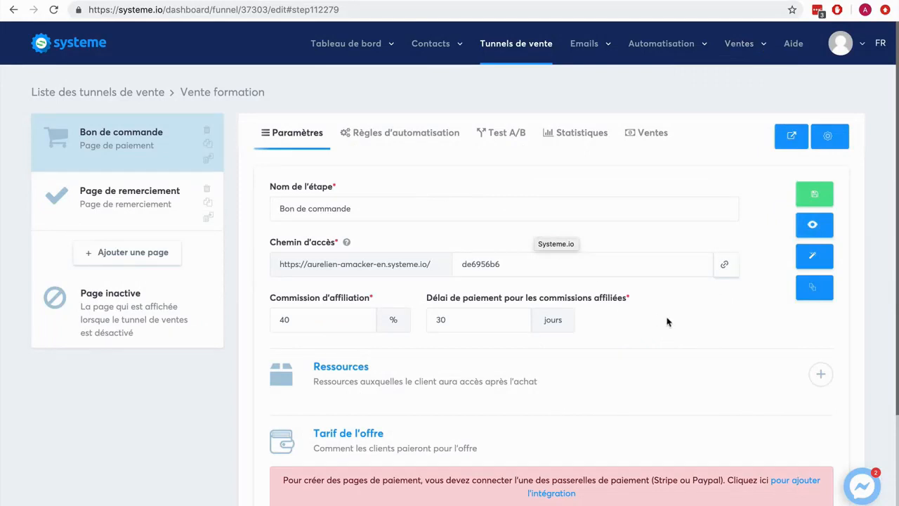
- Add a resource to the Bon de commande step that assigns the Client-formation tag to buyers after purchase
scroll(718, 359, down, 1)
scroll(718, 359, down, 3)
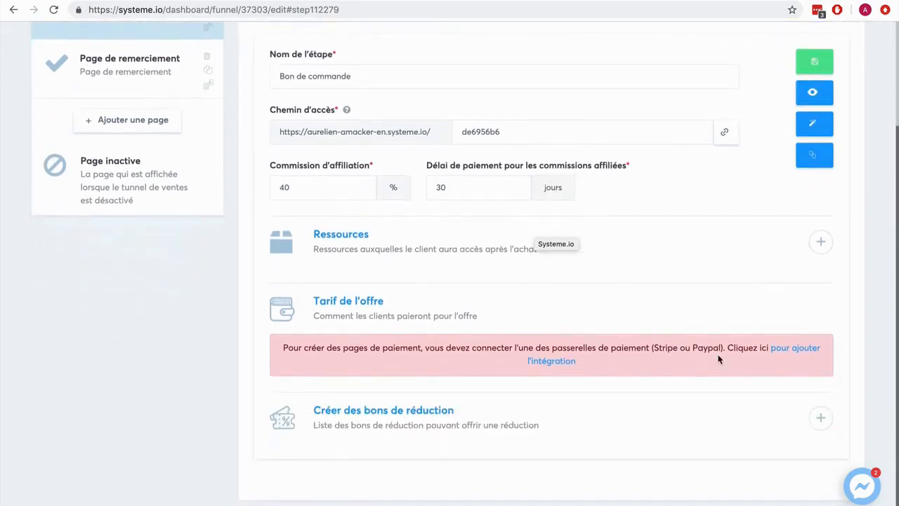
click(821, 242)
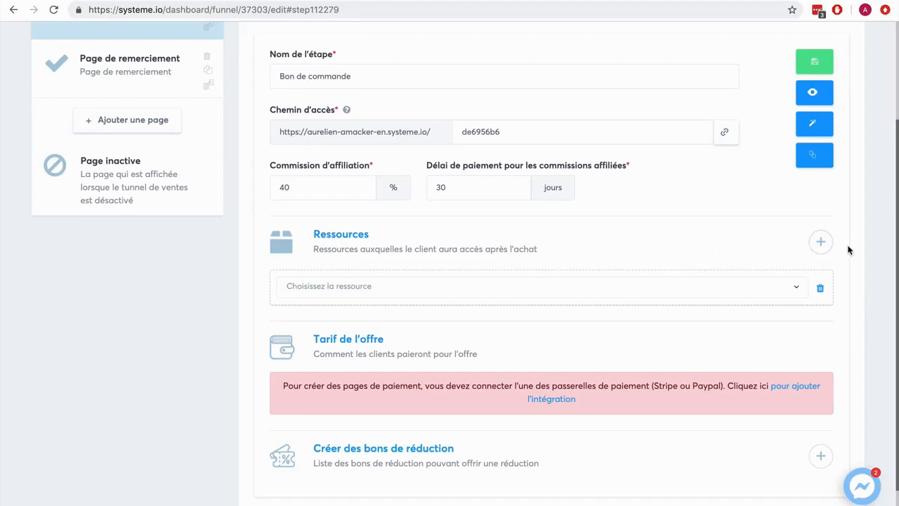
drag(408, 249, 540, 252)
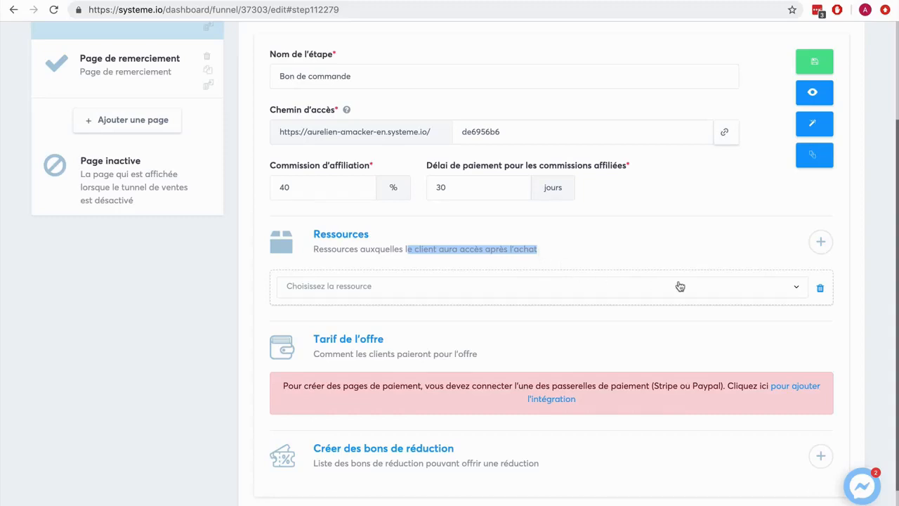
click(698, 295)
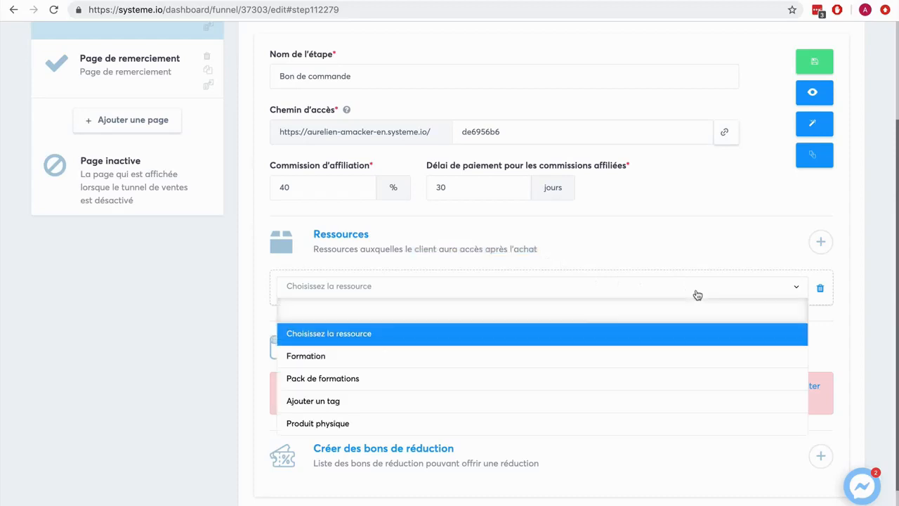
click(628, 406)
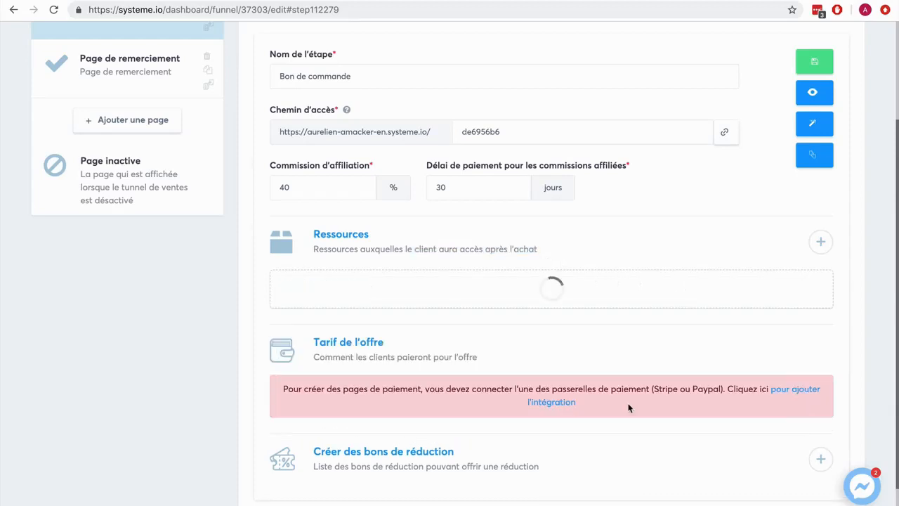
click(443, 325)
click(441, 368)
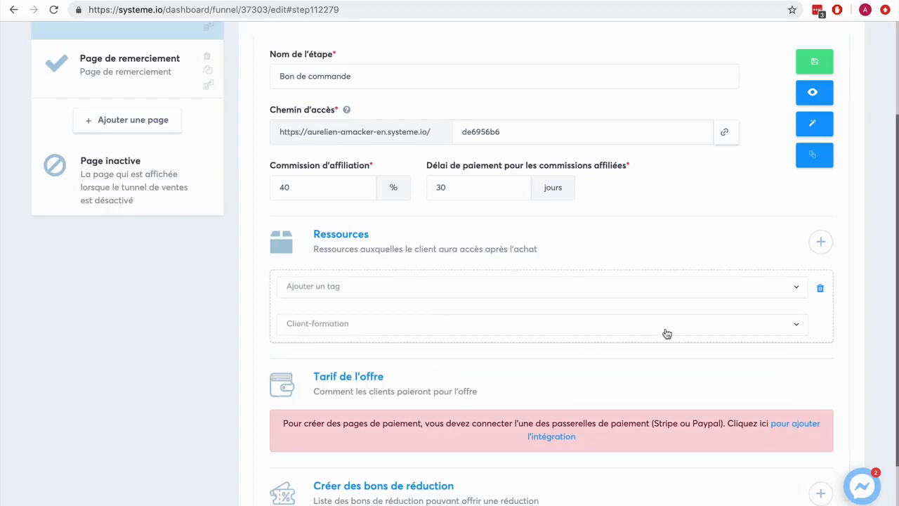
- Add a Formation resource granting Accès total to the Formation en ligne course and save the Bon de commande step
click(818, 245)
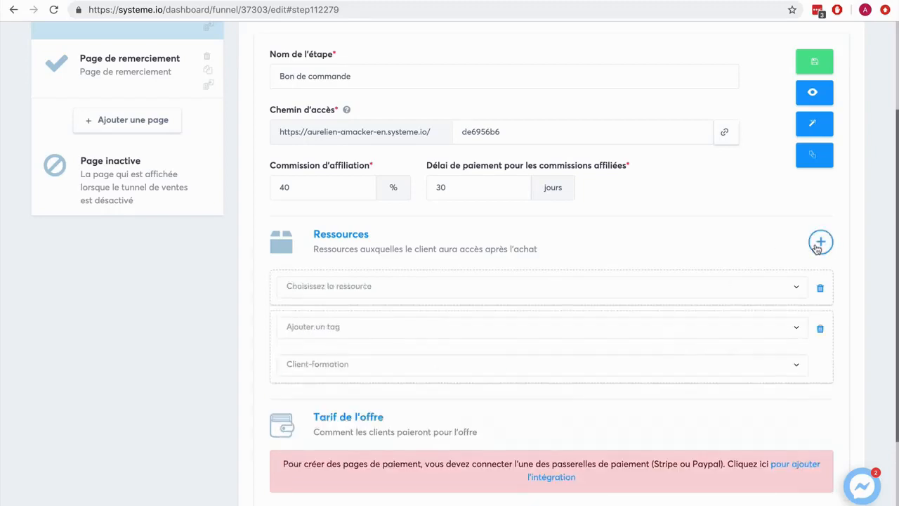
click(672, 287)
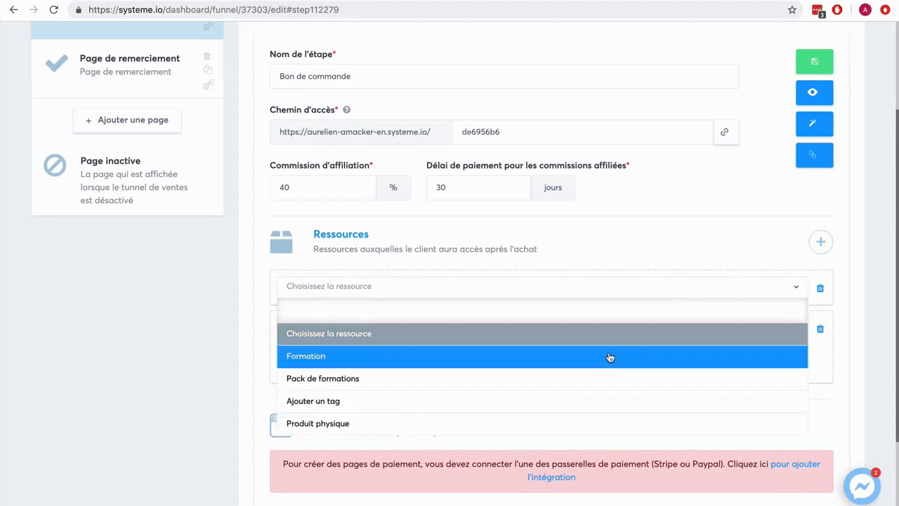
click(610, 358)
click(400, 330)
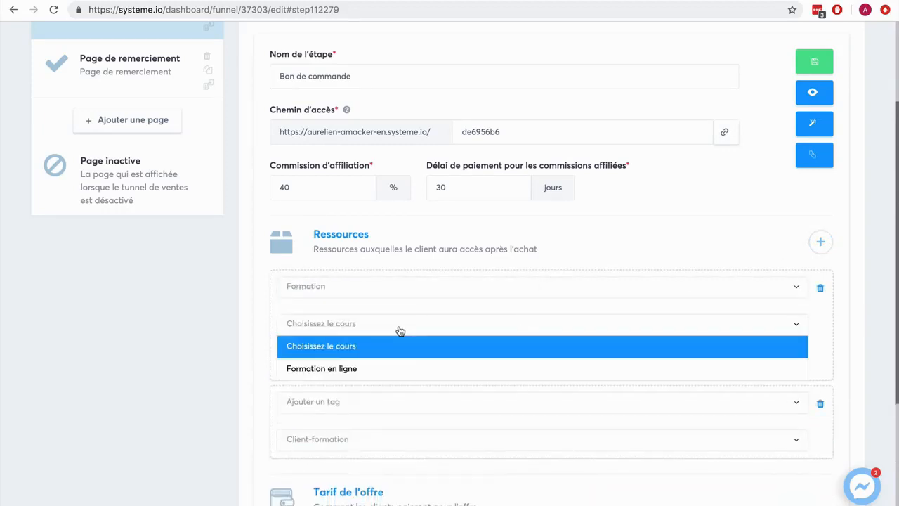
click(395, 366)
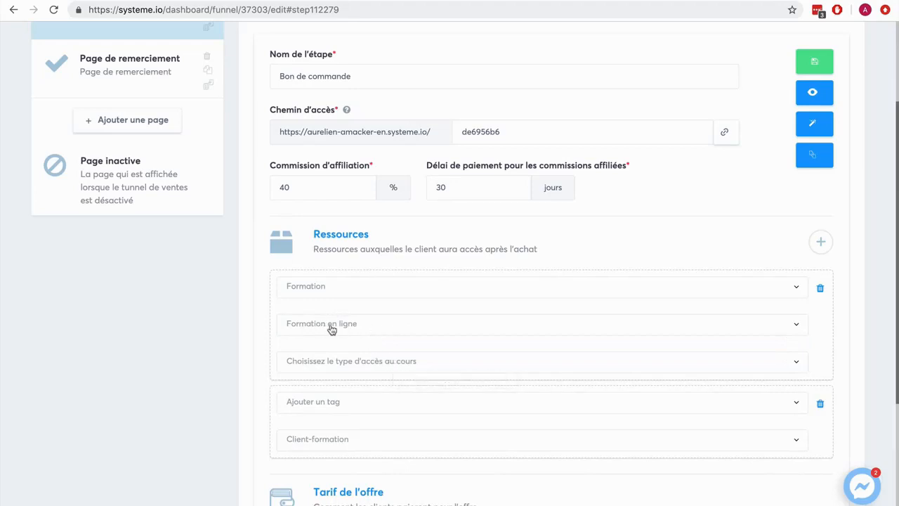
click(424, 367)
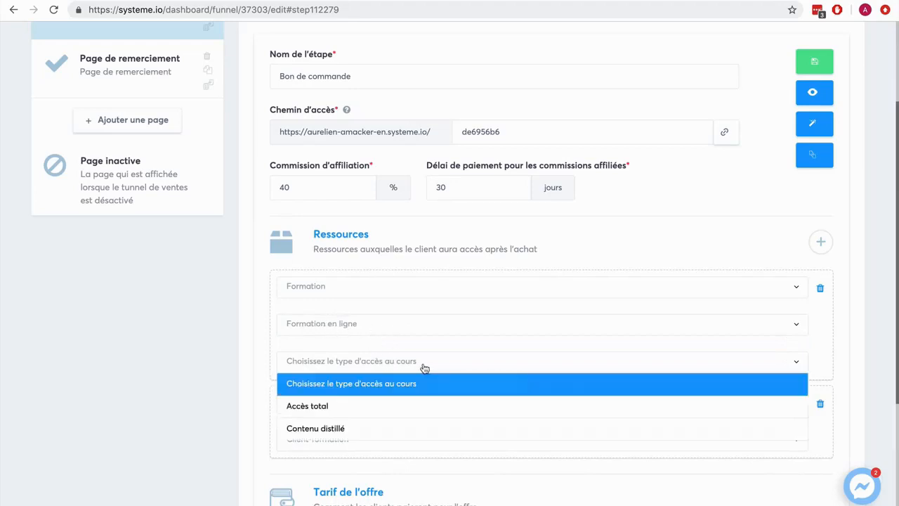
click(396, 407)
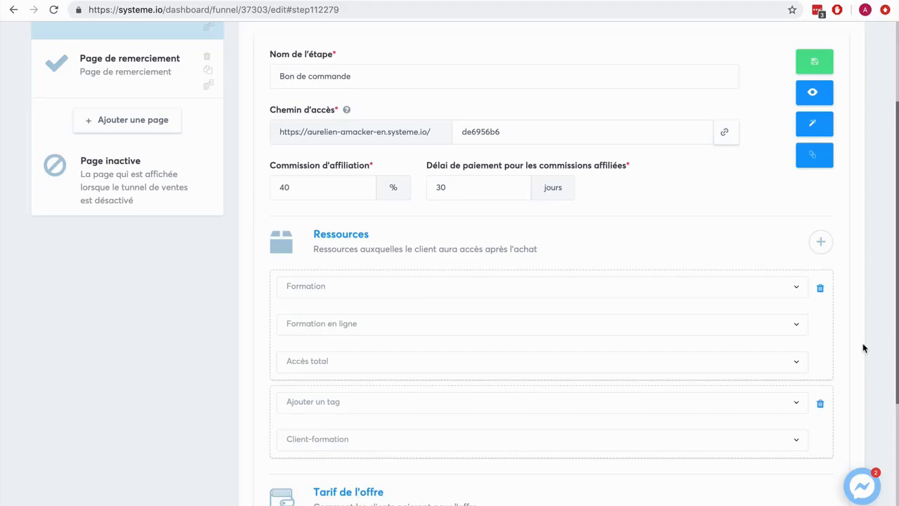
click(813, 64)
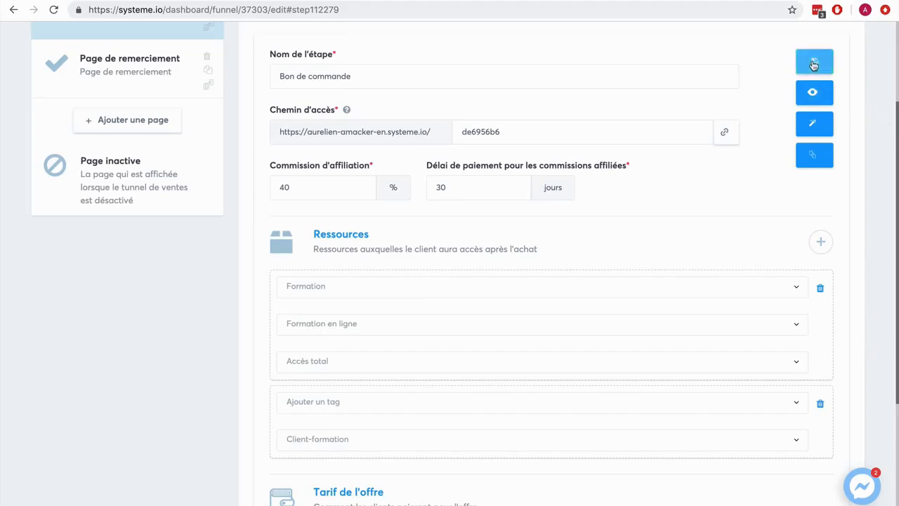